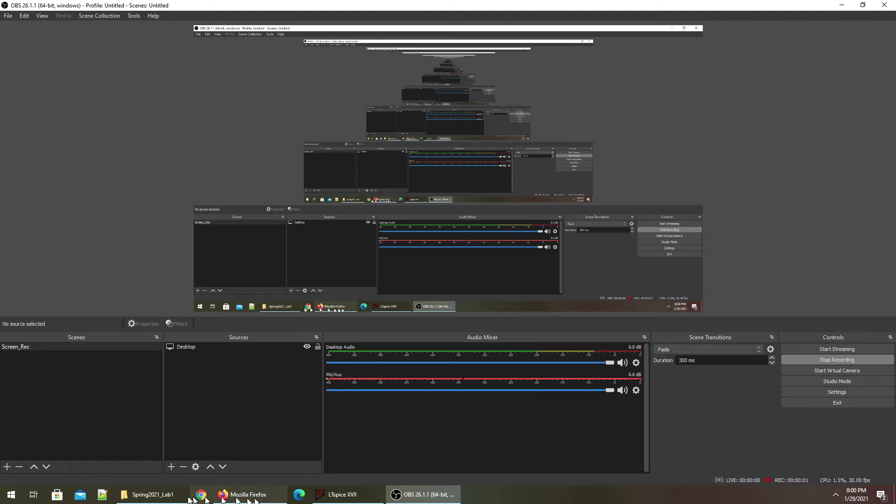
# Open Lab1_cir1.asc from the Spring2021_Lab1 Explorer window in LTspice.
pyautogui.click(162, 493)
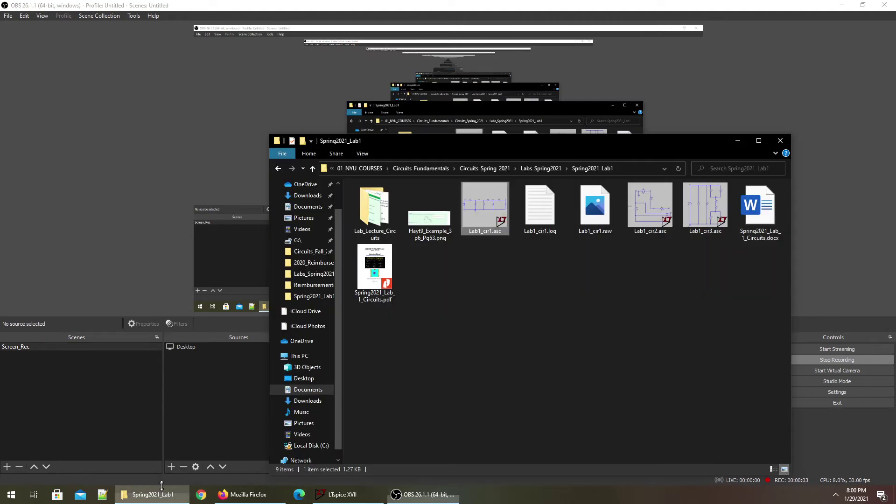
pyautogui.doubleClick(474, 209)
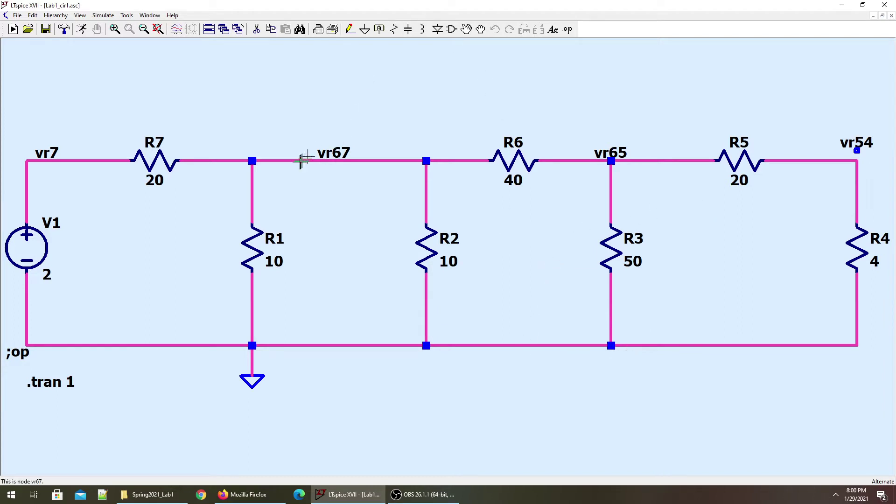
# Delete the .tran 1 directive and the ;op comment text from the ladder schematic.
pyautogui.press('Delete')
pyautogui.click(62, 381)
pyautogui.click(14, 356)
pyautogui.press('Escape')
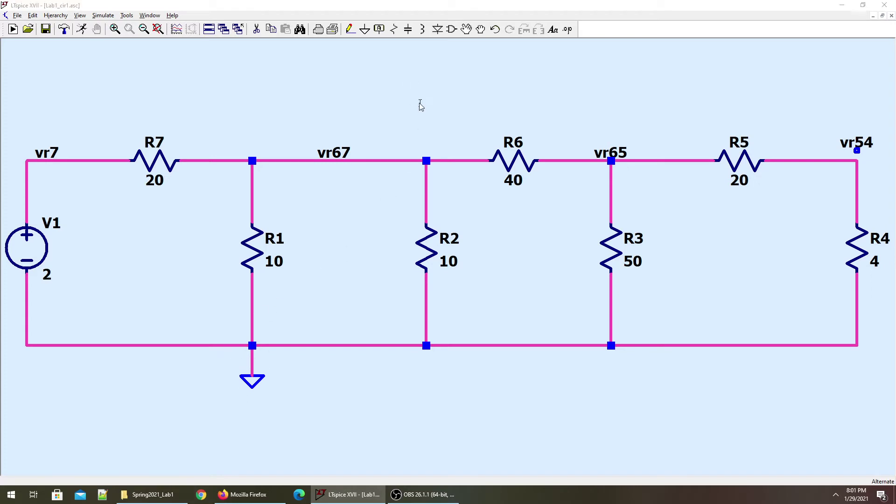
# Add a .op SPICE directive and place it below the ground symbol.
pyautogui.write('s')
pyautogui.write('.op')
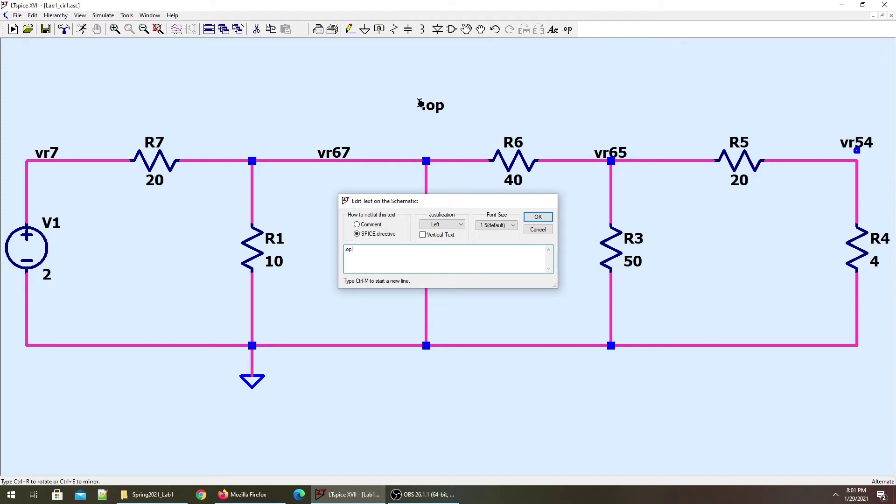
pyautogui.press('Return')
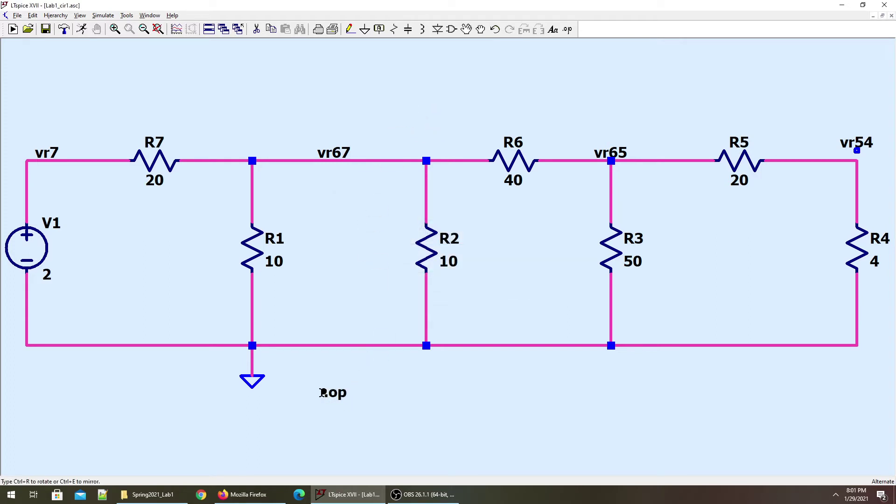
pyautogui.click(316, 388)
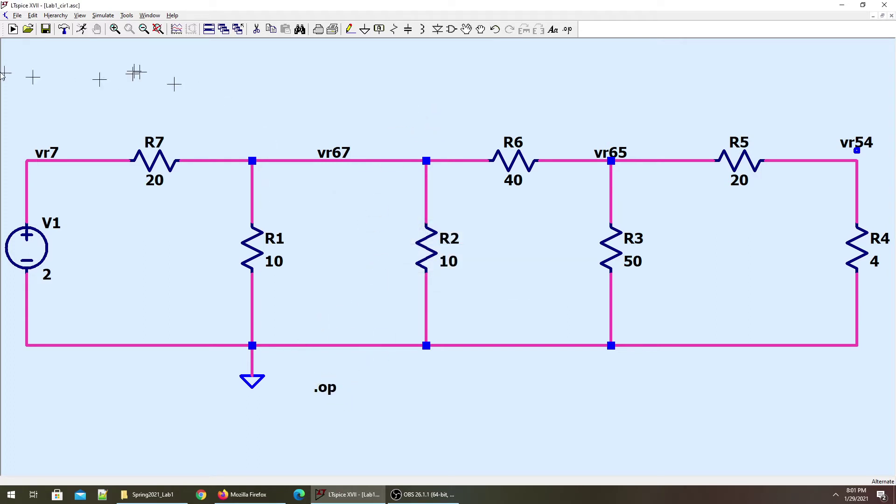
# Run the operating-point simulation, review the V(n001) and V(vr7) results, then close them.
pyautogui.click(82, 30)
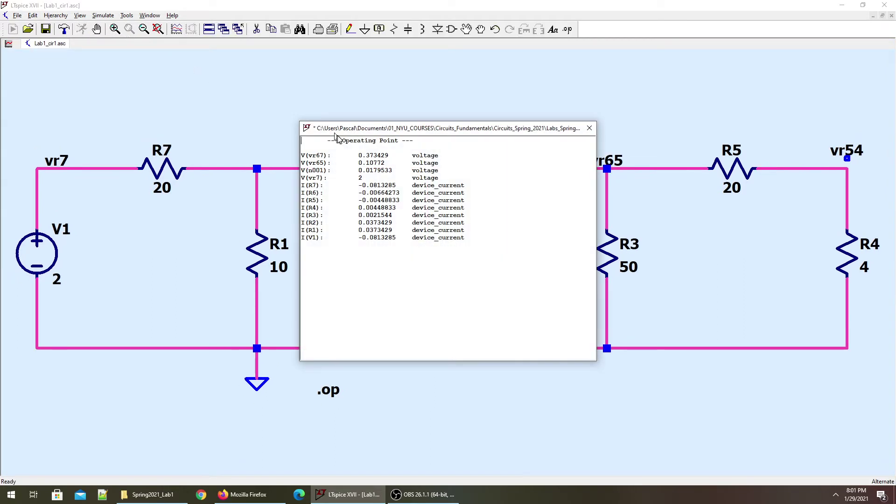
pyautogui.moveTo(312, 171); pyautogui.dragTo(344, 183)
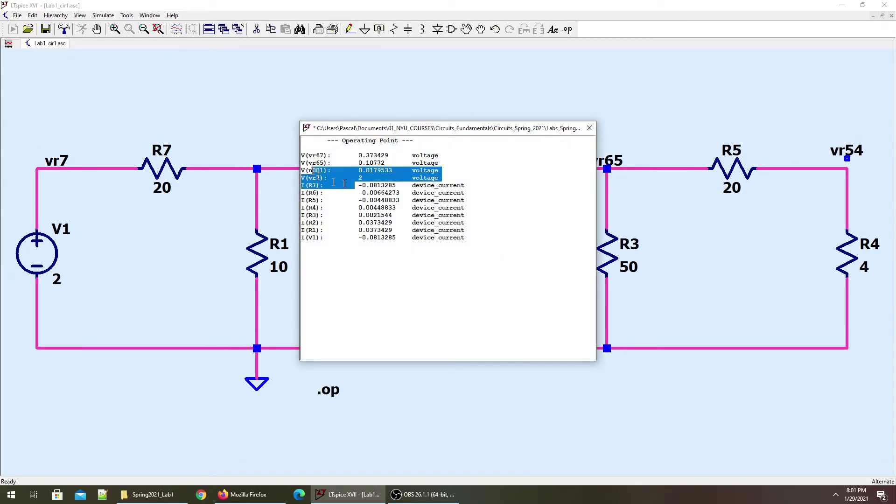
pyautogui.scroll(3, 343, 186)
pyautogui.click(330, 199)
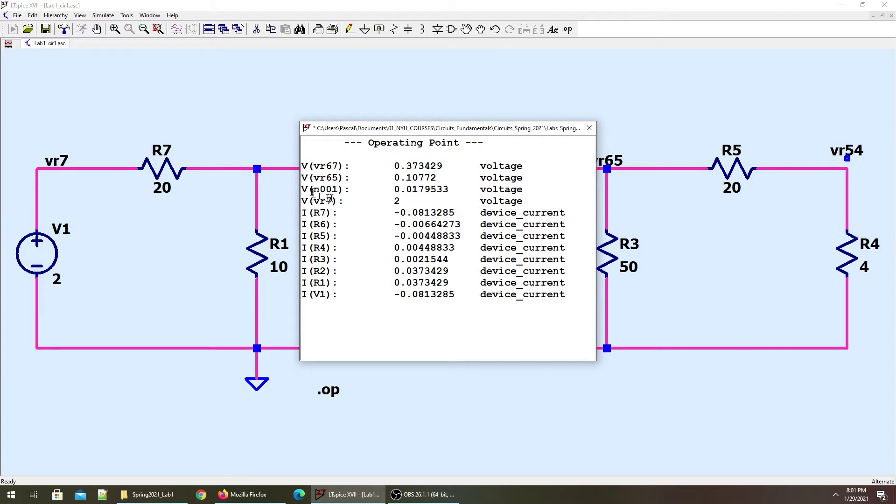
pyautogui.click(589, 128)
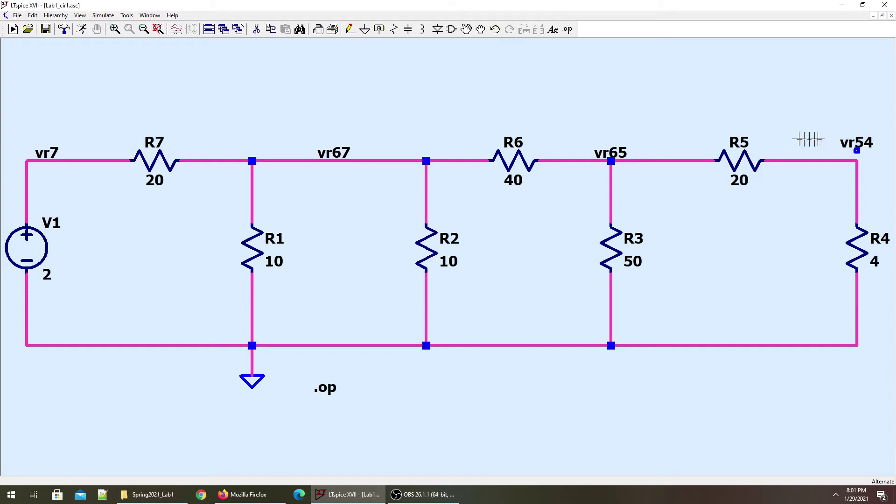
# Attach the vr54 label to its wire and rerun, showing V(vr54) at 0.0179533 V.
pyautogui.moveTo(857, 143); pyautogui.dragTo(847, 152)
pyautogui.click(846, 161)
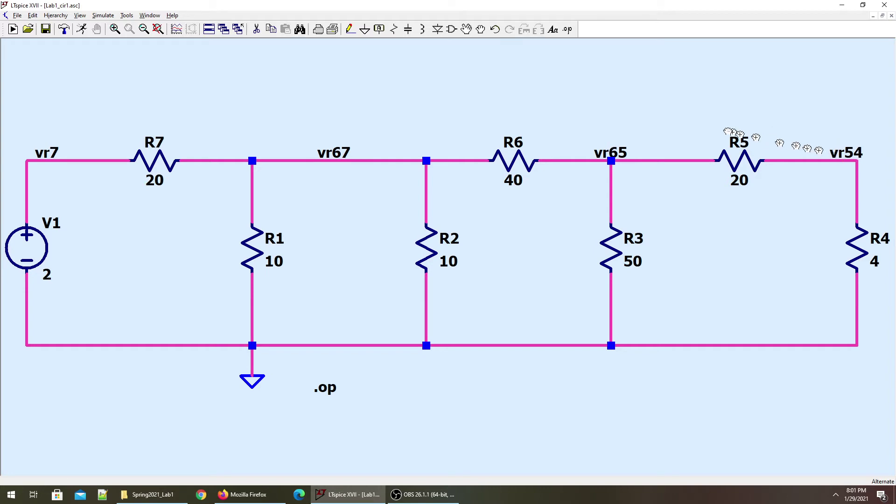
pyautogui.click(82, 29)
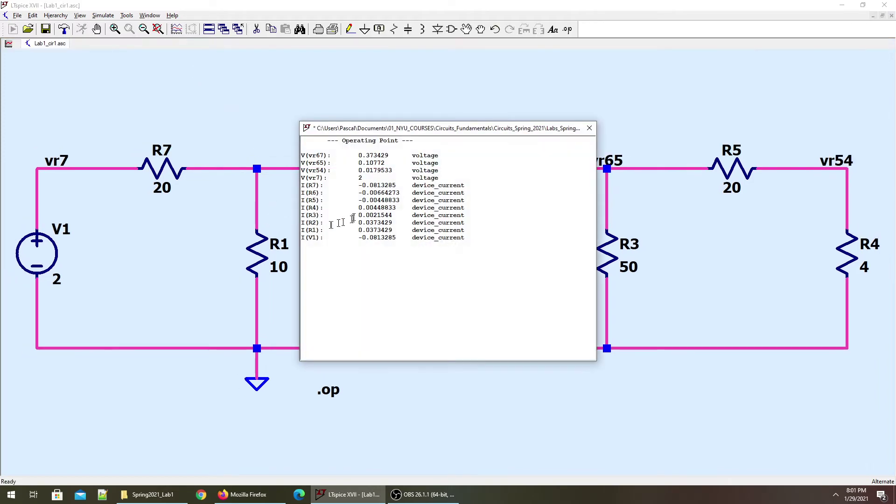
pyautogui.scroll(4, 339, 177)
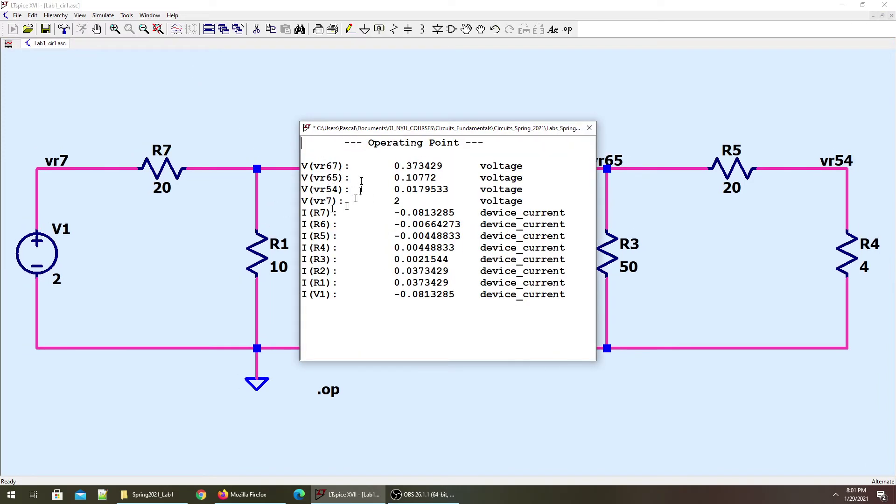
pyautogui.moveTo(332, 128); pyautogui.dragTo(301, 223)
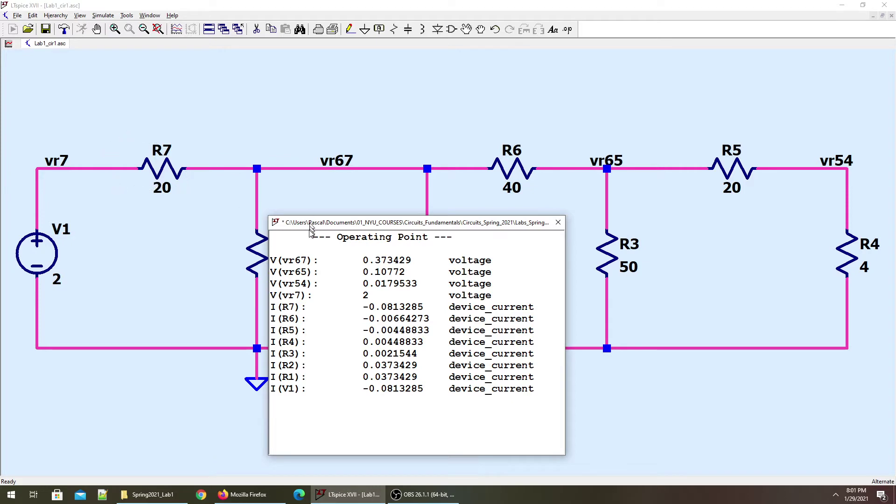
pyautogui.moveTo(354, 222); pyautogui.dragTo(582, 202)
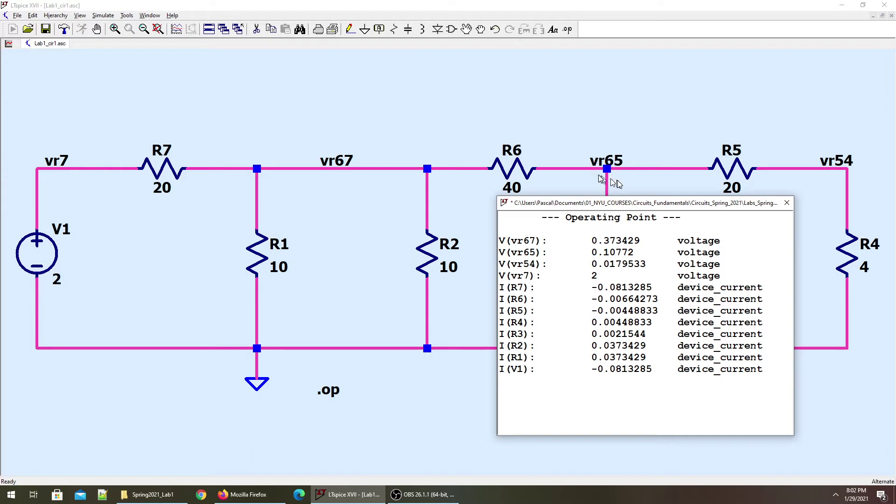
pyautogui.moveTo(623, 204); pyautogui.dragTo(336, 212)
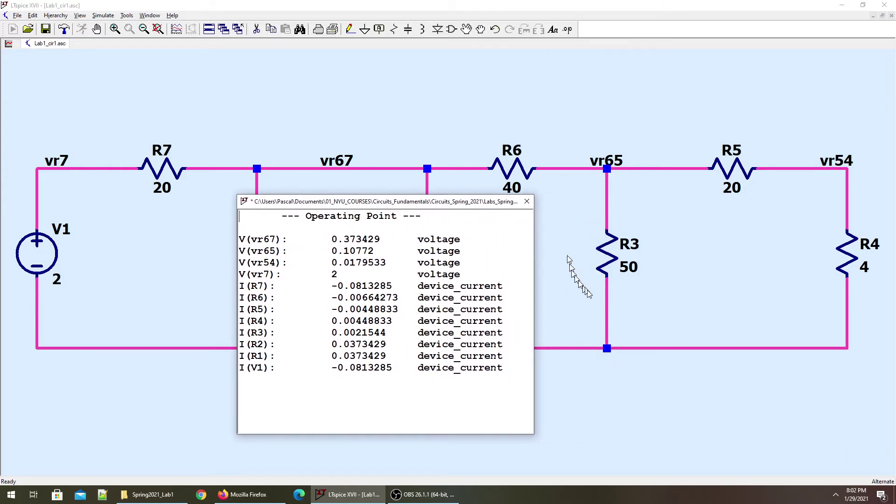
pyautogui.moveTo(412, 208); pyautogui.dragTo(691, 275)
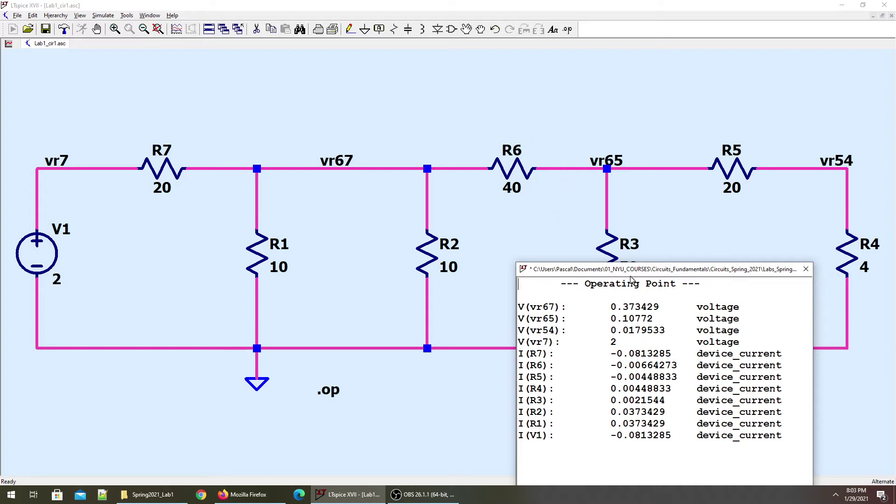
pyautogui.moveTo(617, 273); pyautogui.dragTo(456, 219)
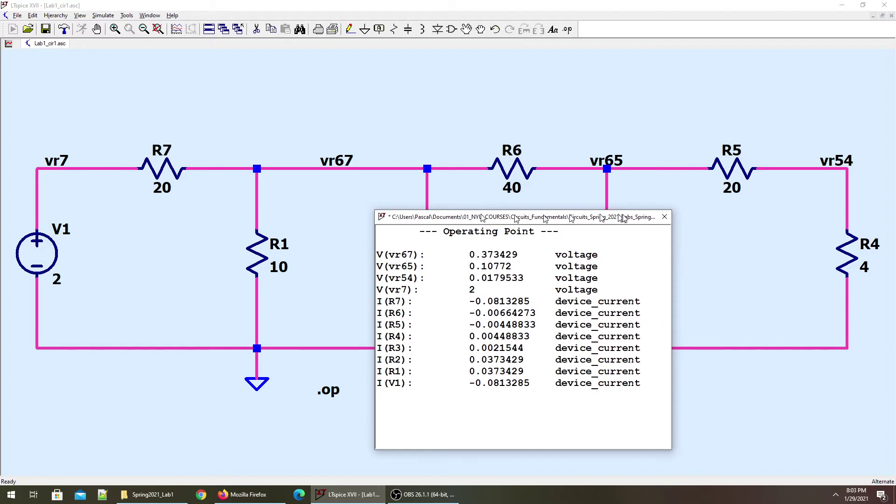
# Place DC voltage labels on the vr67, vr65 and vr54 nodes, moving vr65's label beside R5.
pyautogui.click(665, 217)
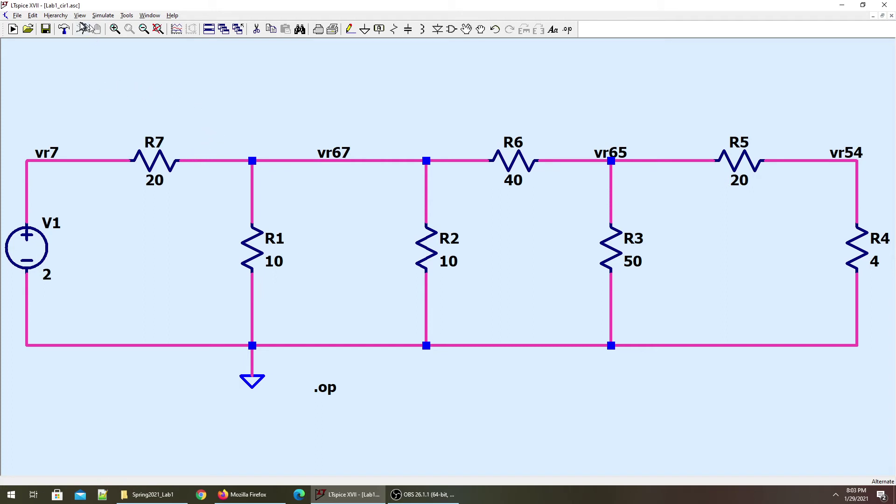
pyautogui.click(220, 160)
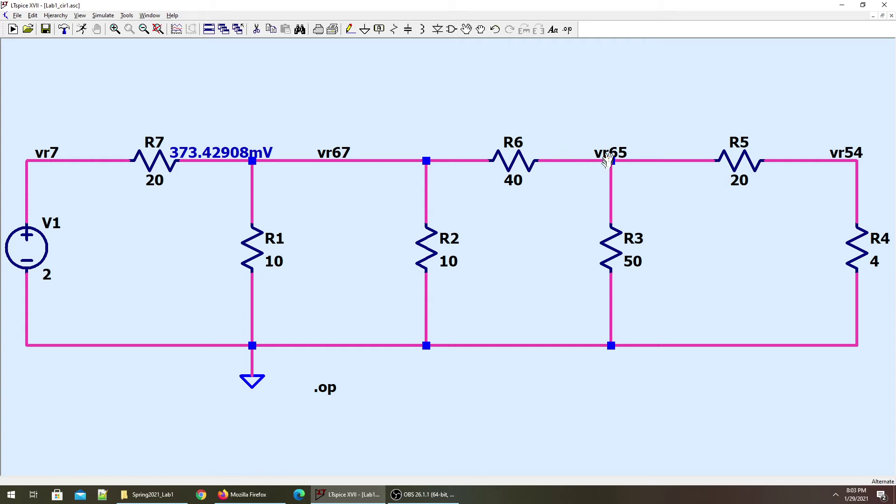
pyautogui.moveTo(609, 154); pyautogui.dragTo(690, 148)
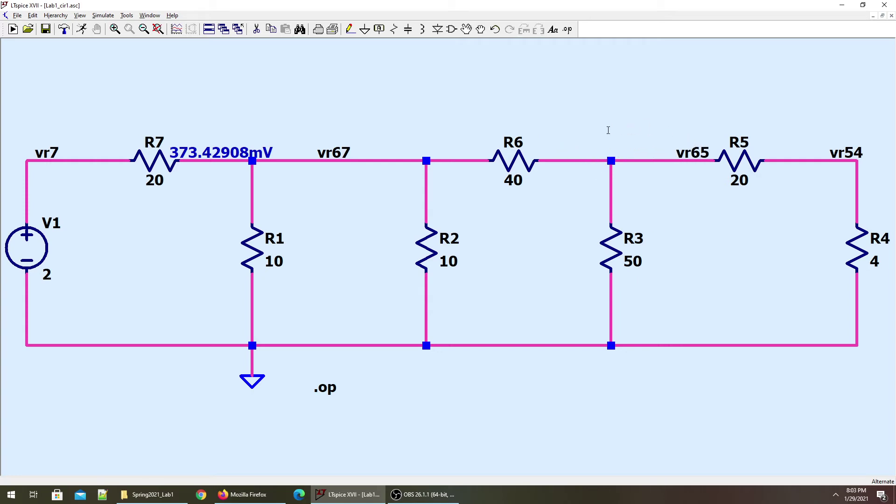
pyautogui.click(579, 158)
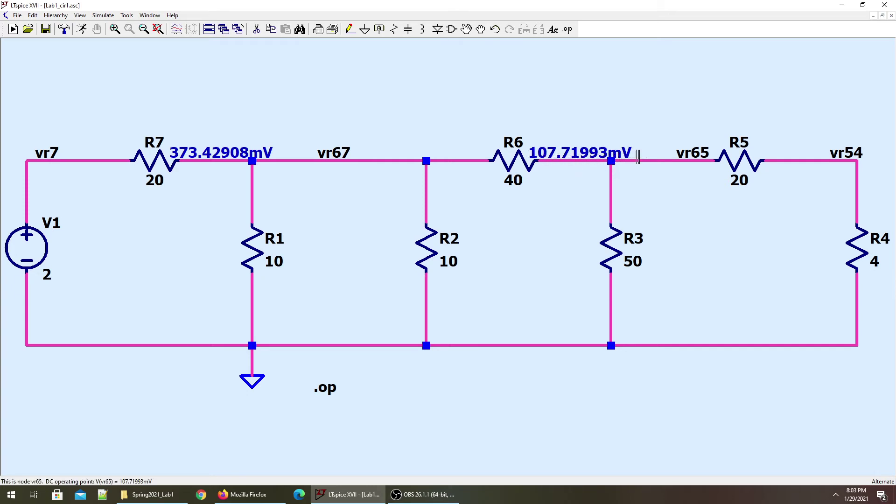
pyautogui.click(789, 163)
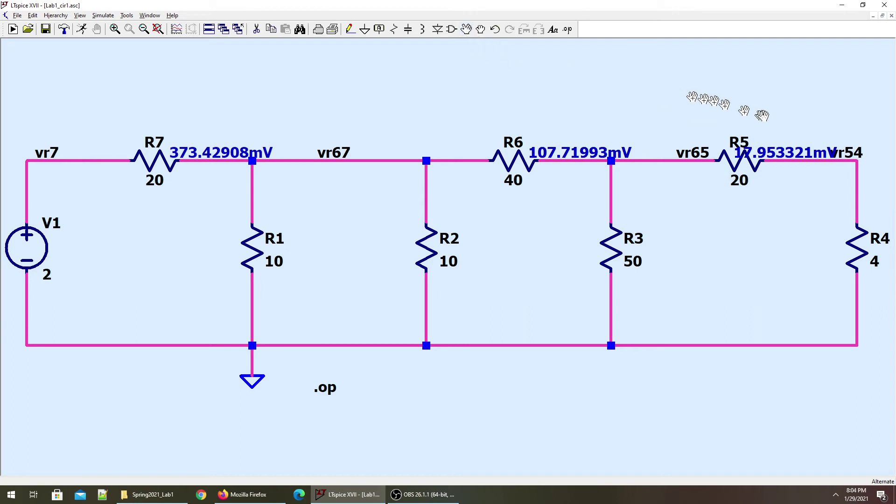
# Rotate the vr54 label vertical beside R4 and shift its voltage reading right.
pyautogui.click(834, 149)
pyautogui.hotkey('ctrl', 'r')
pyautogui.click(845, 180)
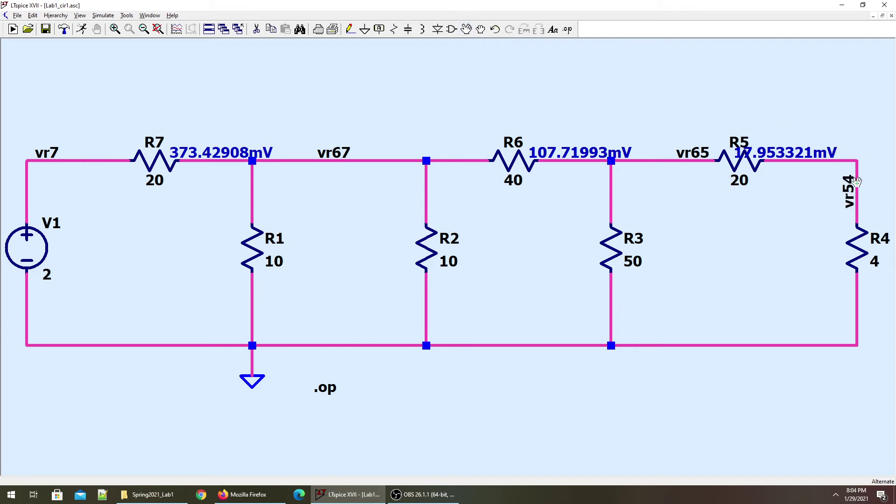
pyautogui.click(812, 156)
pyautogui.click(853, 156)
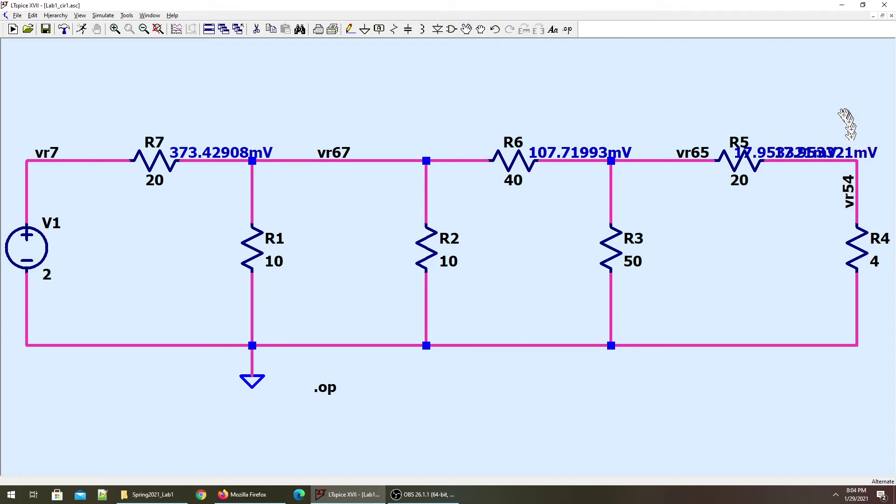
# Undo the misplaced labels, set vr54 vertically beside R4, and label its 17.953321mV value.
pyautogui.click(495, 30)
pyautogui.click(495, 30)
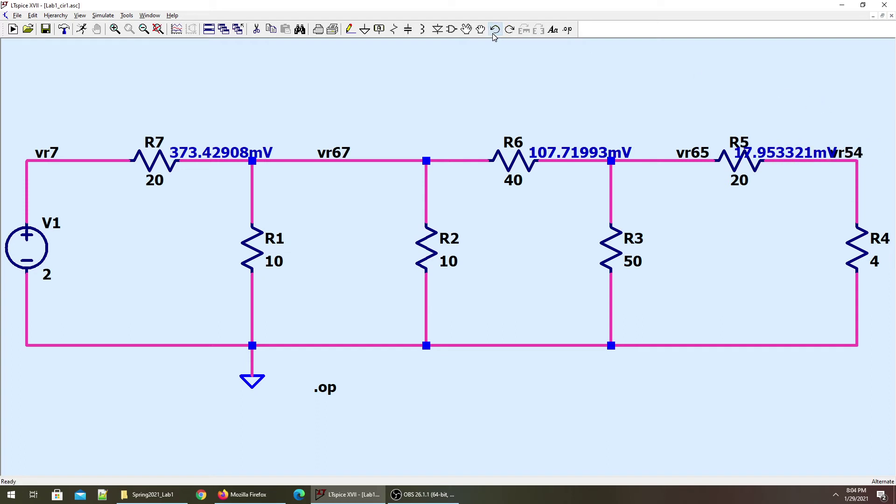
pyautogui.click(494, 30)
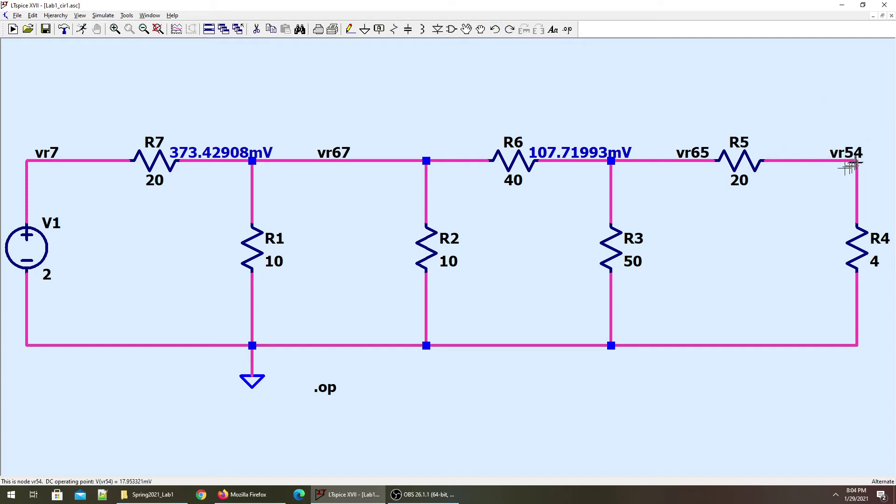
pyautogui.click(859, 150)
pyautogui.hotkey('ctrl', 'r')
pyautogui.click(862, 185)
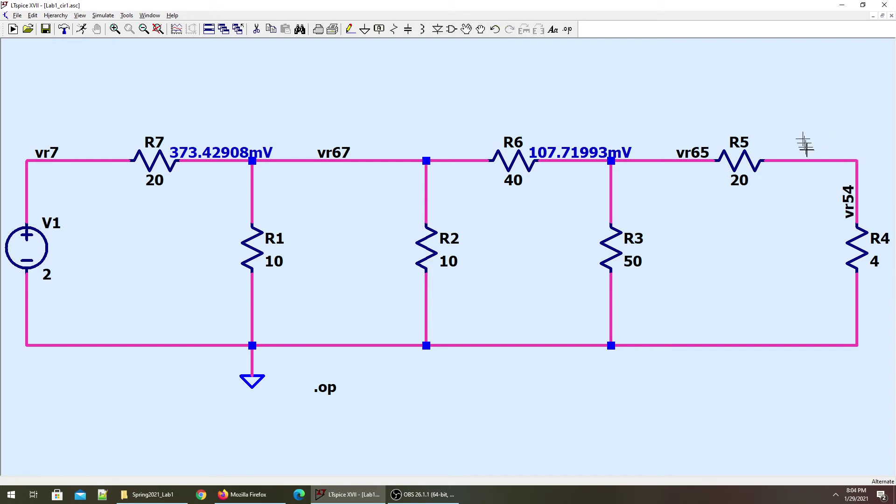
pyautogui.click(825, 161)
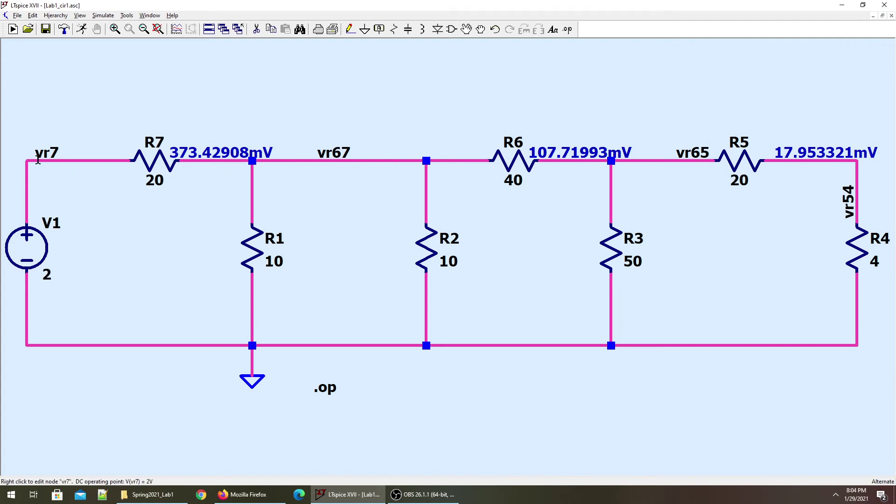
# Label vr7 with its 2V operating-point value and place a .tran 1 directive below the circuit.
pyautogui.rightClick(65, 160)
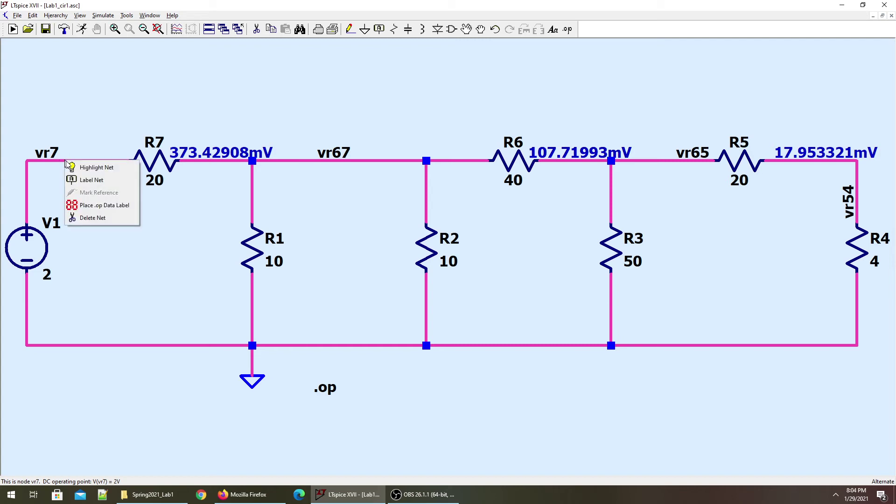
pyautogui.click(112, 205)
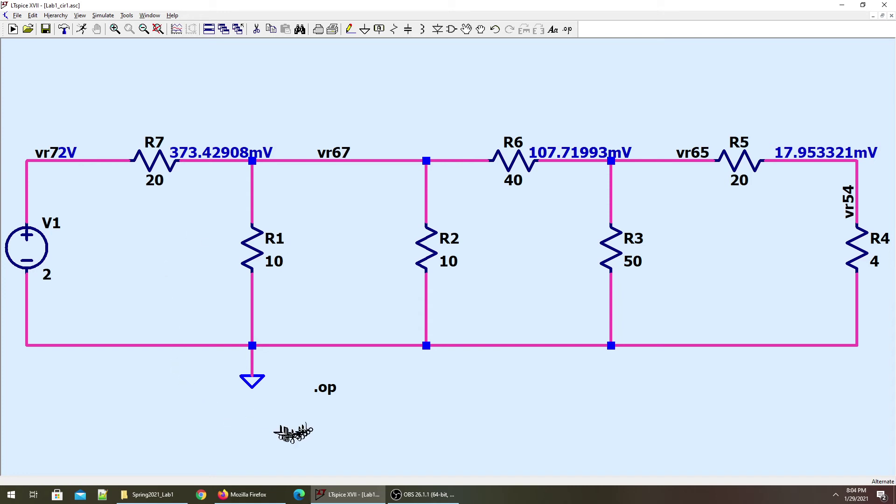
pyautogui.press('s')
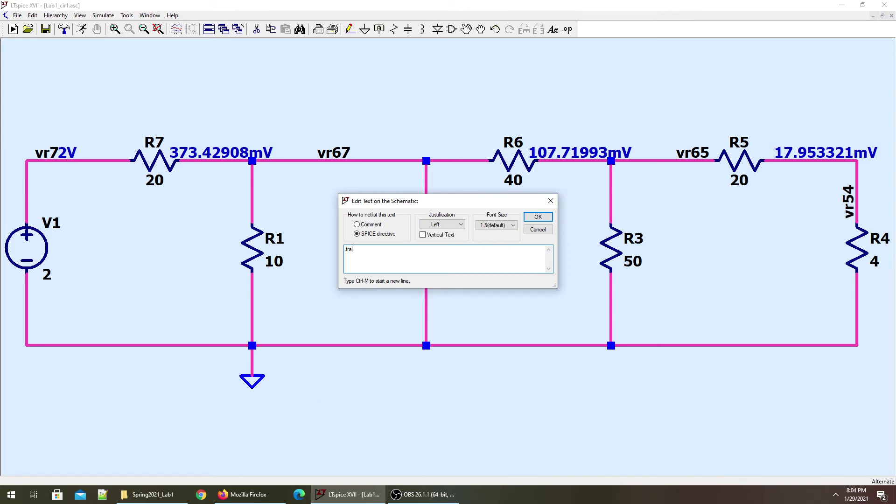
pyautogui.press('Return')
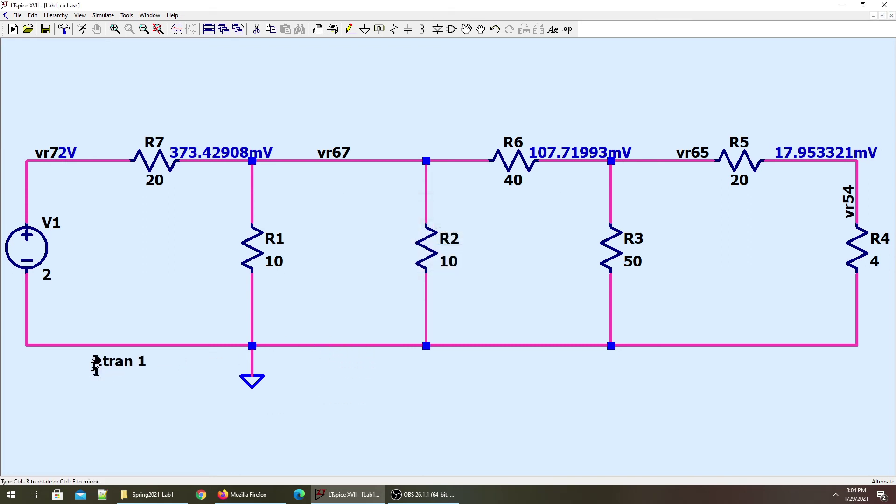
pyautogui.click(93, 363)
pyautogui.rightClick(123, 399)
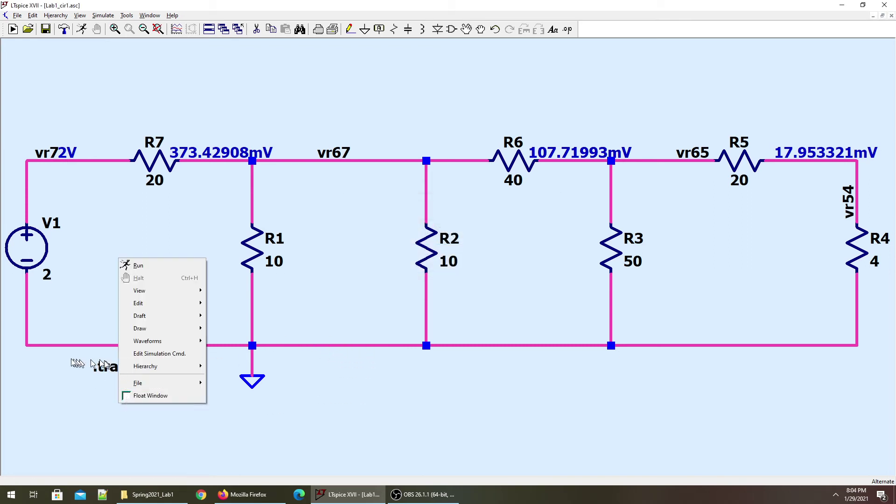
pyautogui.press('Escape')
# Run the transient simulation and plot V(vr7) at 2 V plus the vr7–vr67 difference near 1.63 V.
pyautogui.click(81, 29)
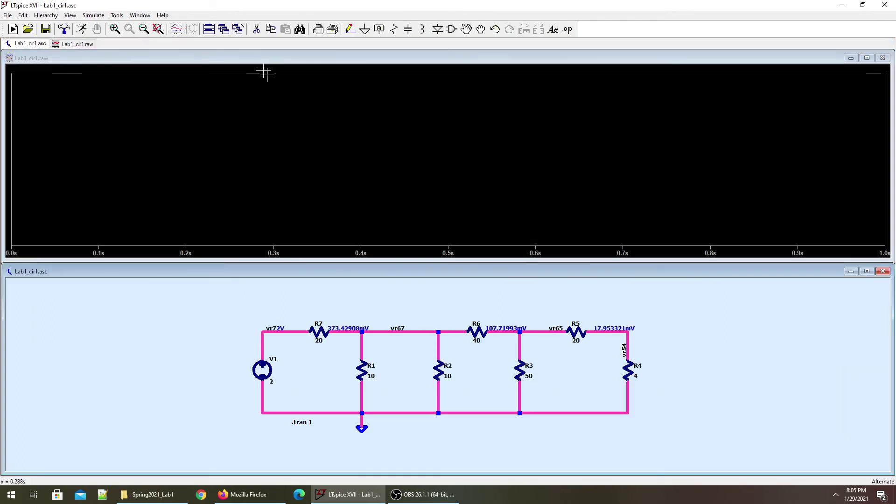
pyautogui.scroll(3, 376, 400)
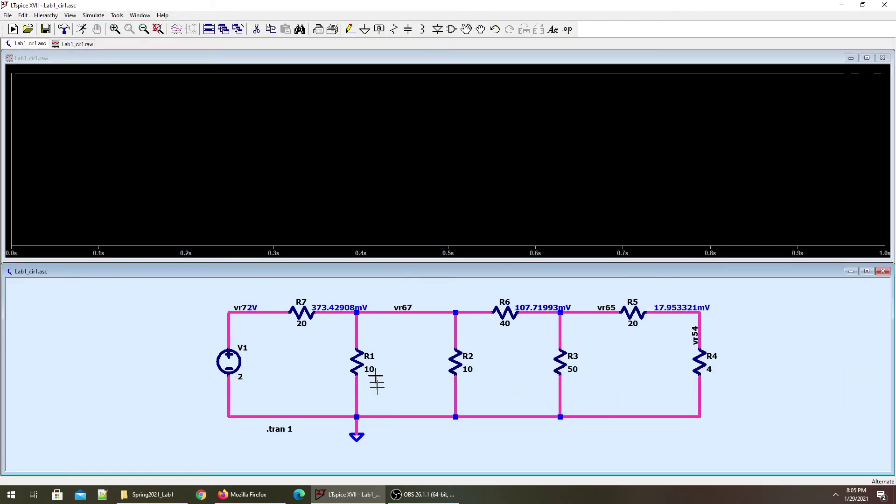
pyautogui.scroll(1, 375, 375)
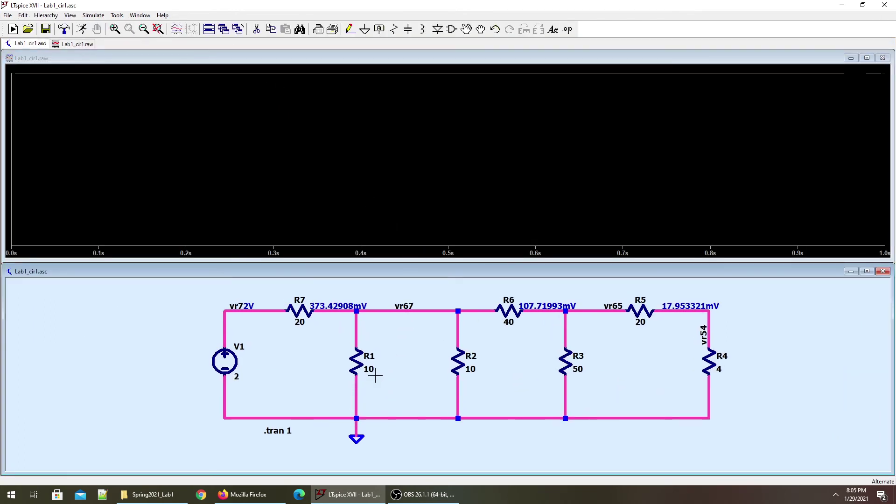
pyautogui.click(261, 311)
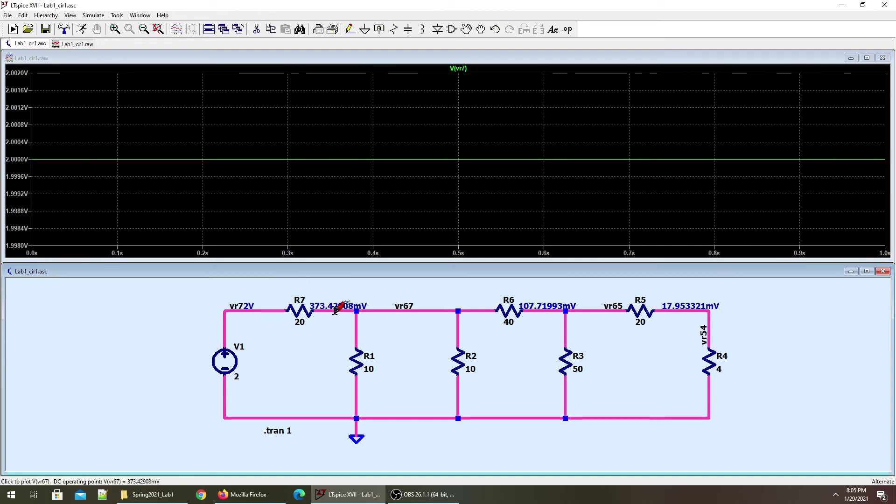
pyautogui.click(276, 309)
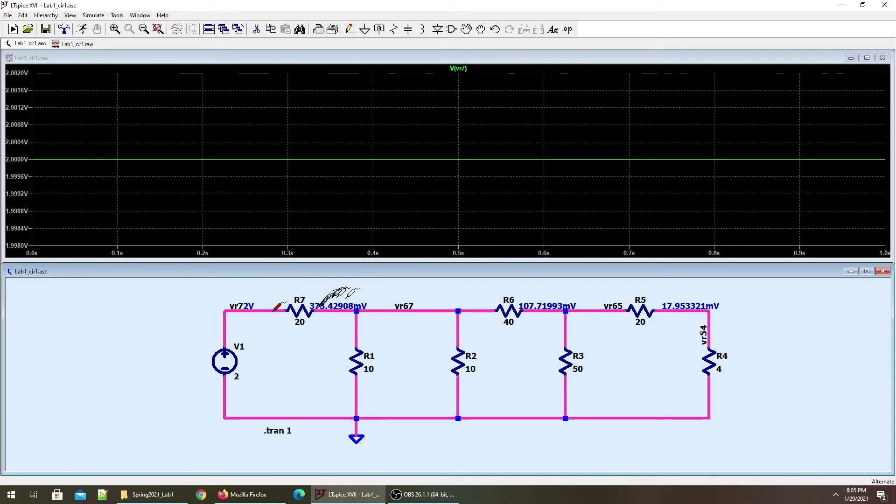
pyautogui.moveTo(369, 307); pyautogui.dragTo(381, 307)
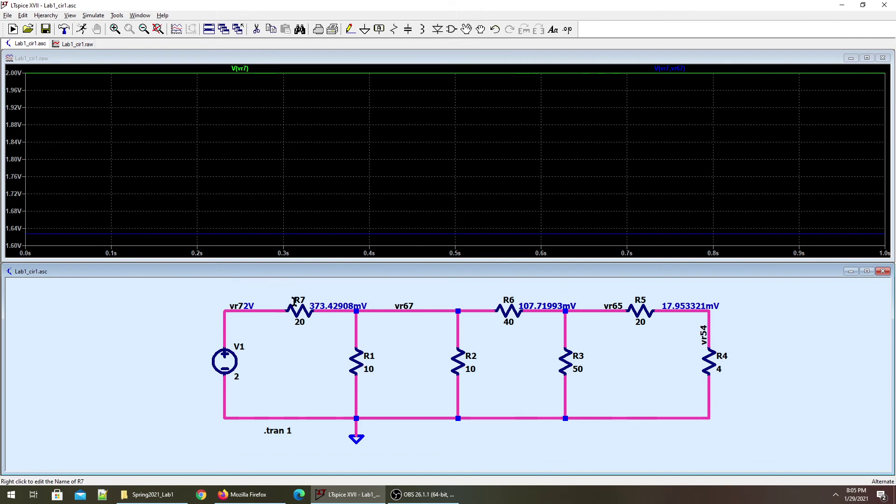
# Plot V(vr67) and V(vr67,vr65), briefly showing then closing a cursor readout.
pyautogui.click(471, 309)
pyautogui.moveTo(522, 281); pyautogui.dragTo(581, 306)
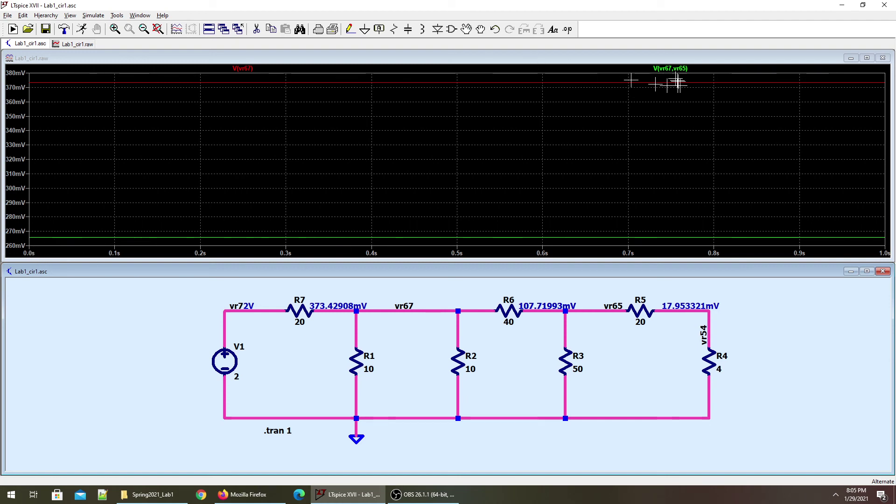
pyautogui.click(671, 69)
pyautogui.moveTo(811, 398); pyautogui.dragTo(111, 270)
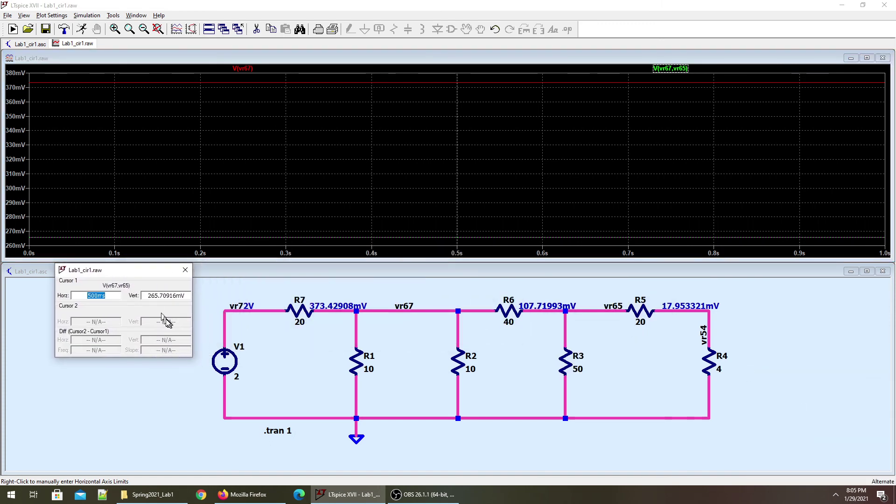
pyautogui.click(185, 270)
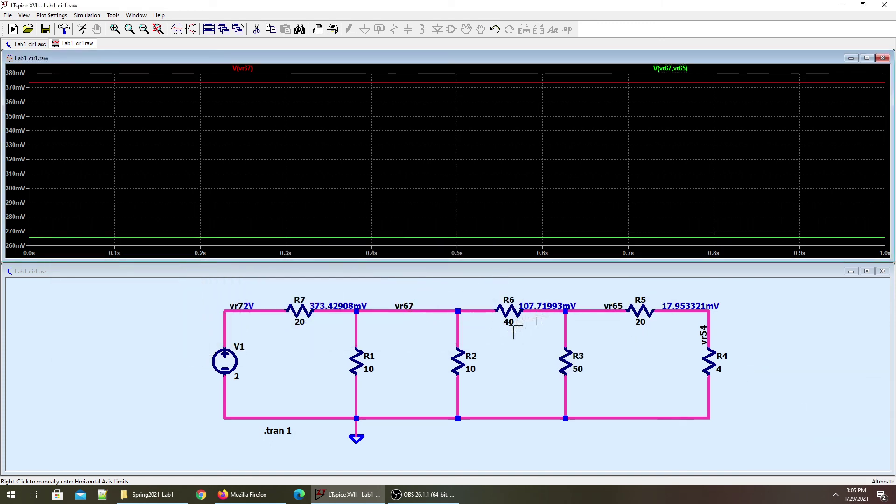
# Plot the vr65–vr54 difference, then V(vr54) alone at about 17.95 mV.
pyautogui.click(597, 309)
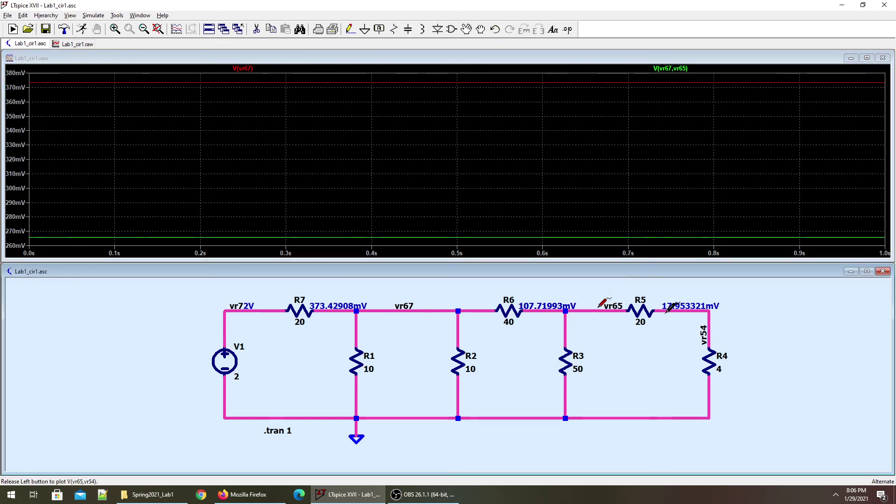
pyautogui.moveTo(659, 304); pyautogui.dragTo(659, 305)
pyautogui.moveTo(713, 316)
pyautogui.mouseDown()
pyautogui.moveTo(713, 393)
pyautogui.moveTo(708, 334)
pyautogui.mouseUp()
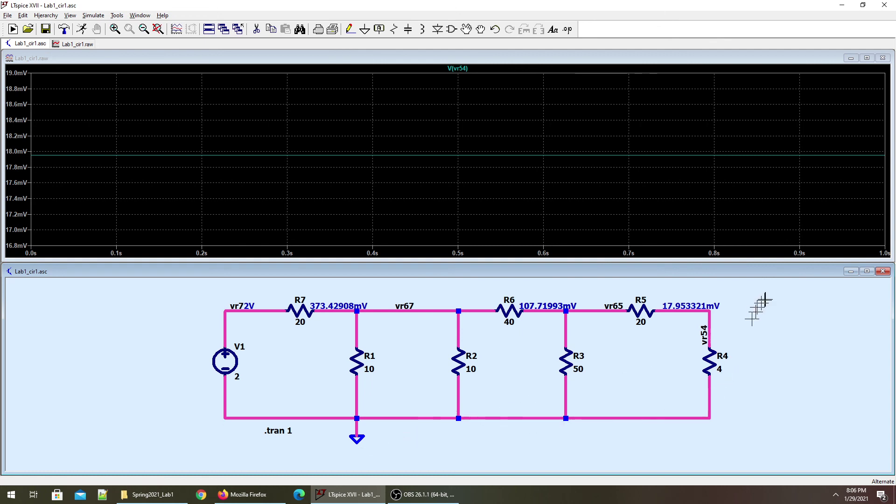
# Probe the vr65 wire so the plot shows V(vr65) alone, flat near 107.7 mV.
pyautogui.moveTo(709, 320); pyautogui.dragTo(711, 395)
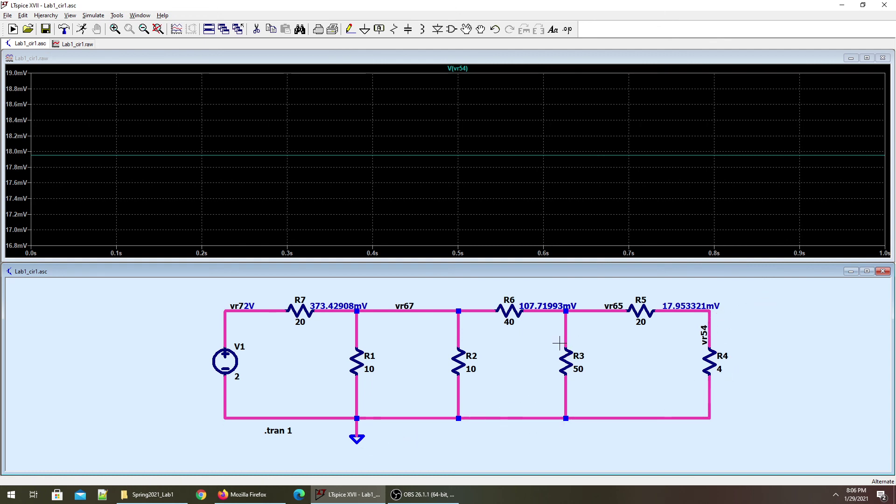
pyautogui.moveTo(569, 332); pyautogui.dragTo(568, 386)
pyautogui.click(568, 330)
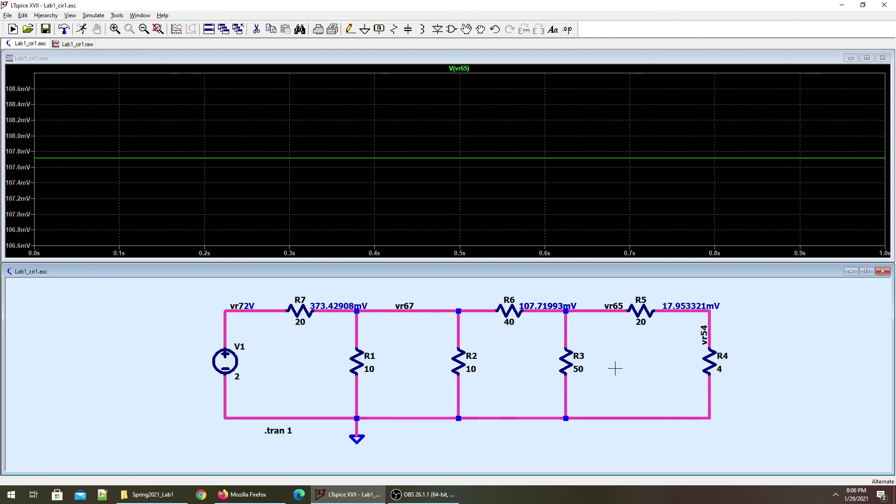
pyautogui.moveTo(408, 498)
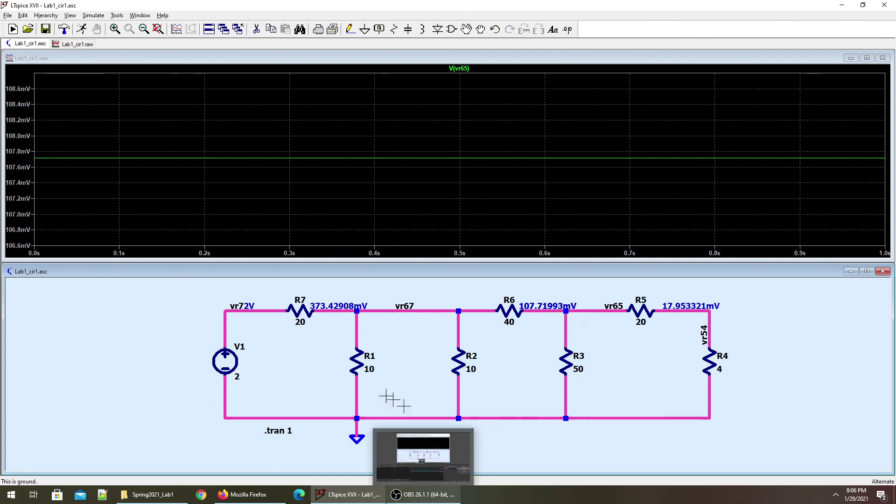